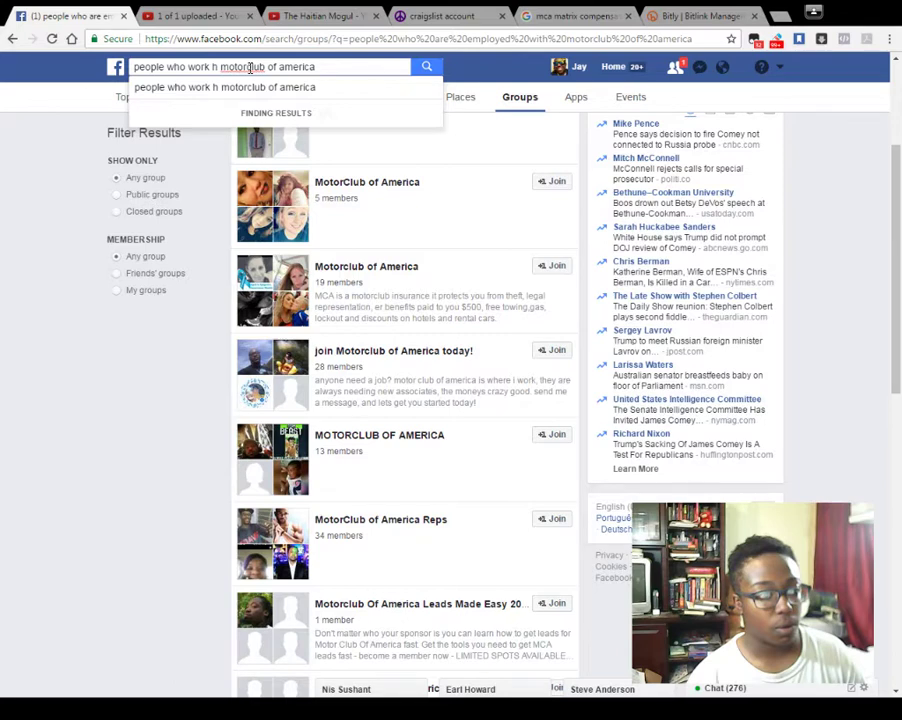
Search for "people who work at motorclub of america" and for "people who work at mca".
{"action": "type", "text": "t"}
{"action": "key", "text": "Return"}
{"action": "left_click_drag", "start_coordinate": [222, 67], "coordinate": [330, 70]}
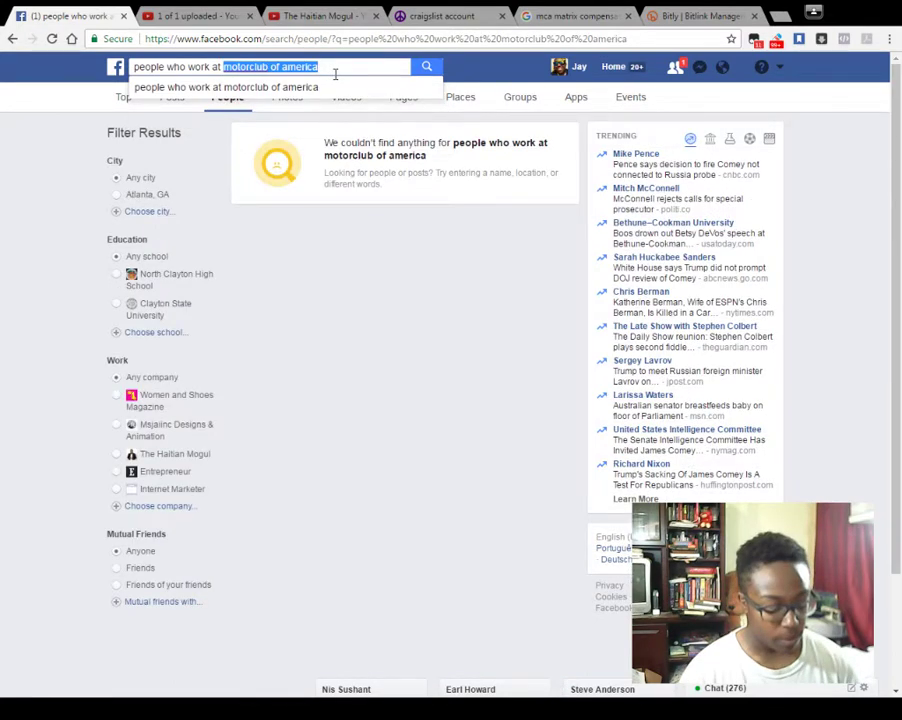
{"action": "type", "text": "mca"}
{"action": "key", "text": "Return"}
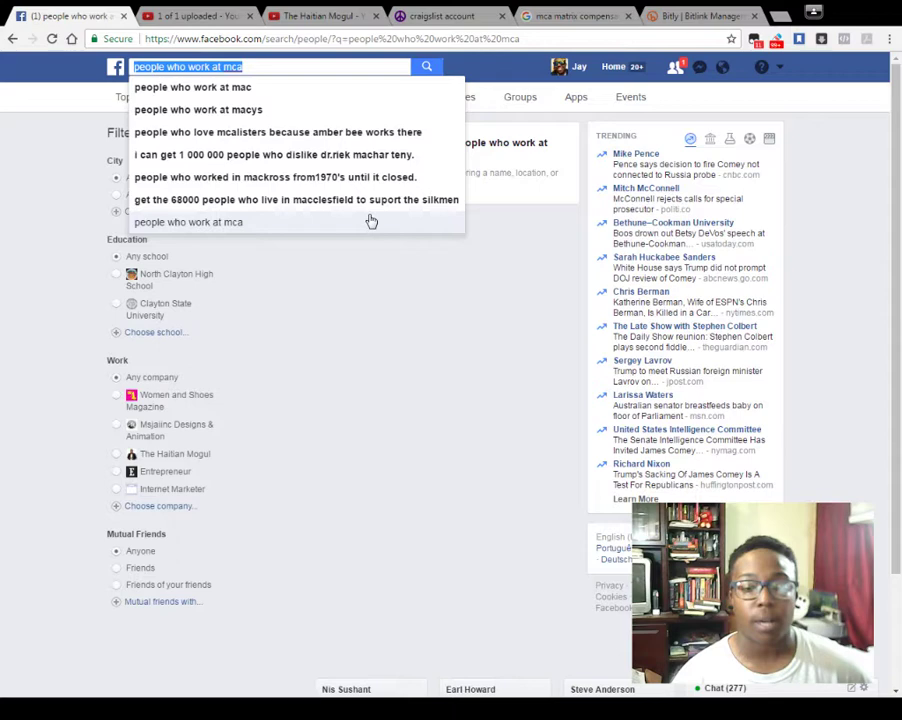
Rework the ending of the people search query so it reads "people who self employed".
{"action": "left_click", "coordinate": [264, 66]}
{"action": "key", "text": "BackSpace"}
{"action": "key", "text": "BackSpace"}
{"action": "key", "text": "BackSpace"}
{"action": "key", "text": "BackSpace"}
{"action": "key", "text": "BackSpace"}
{"action": "key", "text": "BackSpace"}
{"action": "key", "text": "BackSpace"}
{"action": "key", "text": "BackSpace"}
{"action": "key", "text": "BackSpace"}
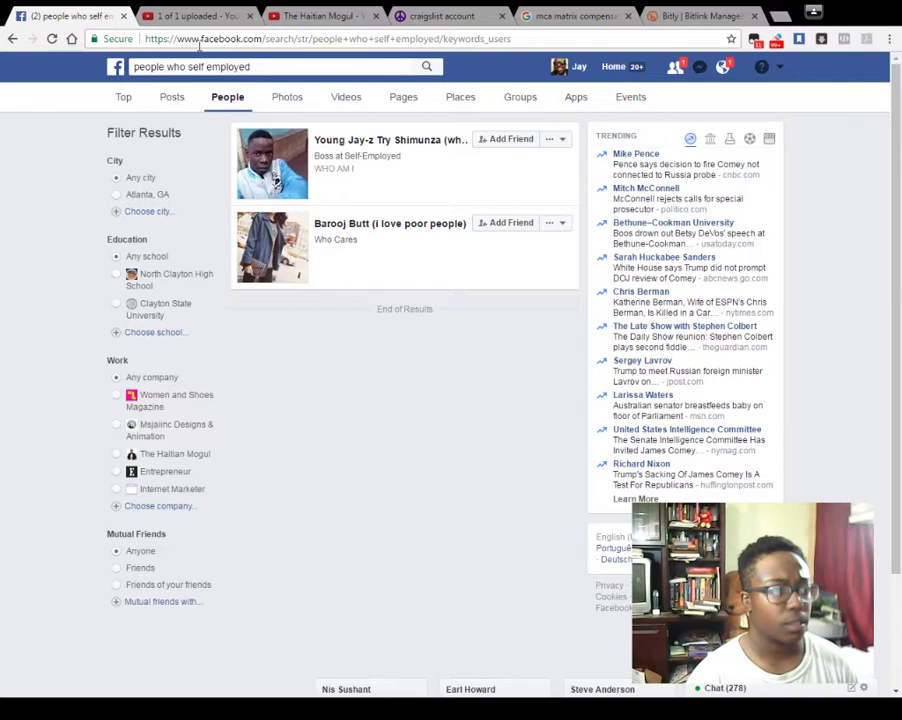
Shorten the people search to "self employed" and look through the listed profiles.
{"action": "left_click", "coordinate": [131, 68]}
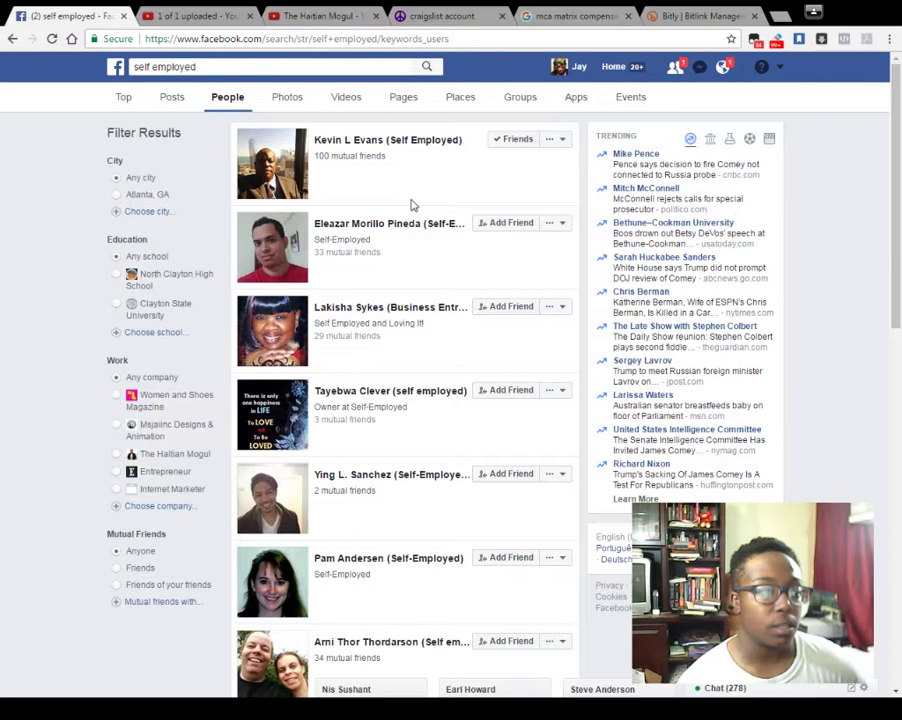
{"action": "scroll", "coordinate": [813, 286], "scroll_direction": "down", "scroll_amount": 10}
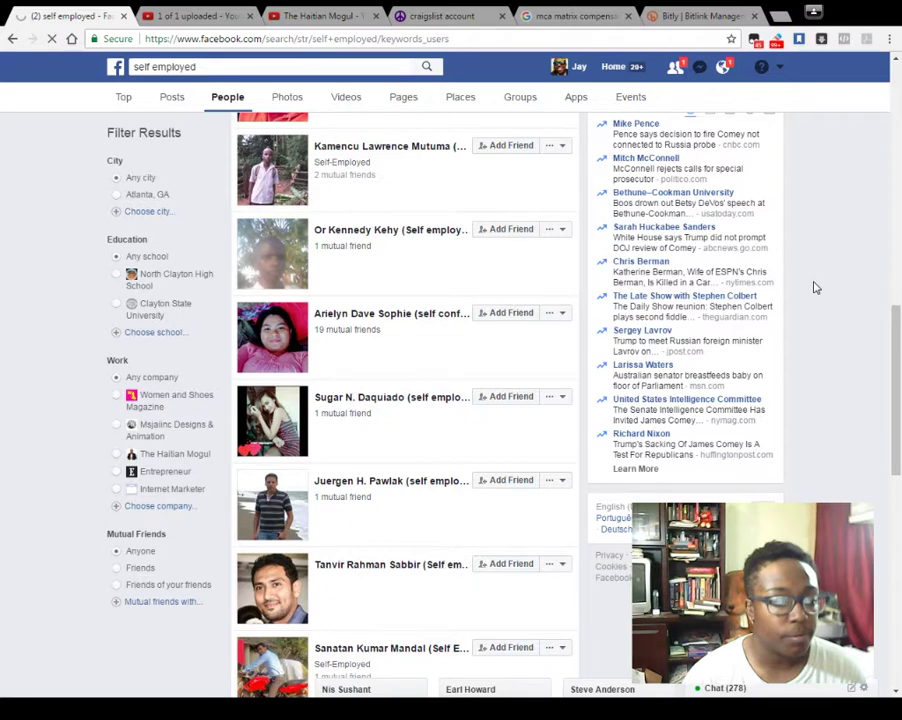
{"action": "scroll", "coordinate": [833, 437], "scroll_direction": "down", "scroll_amount": 5}
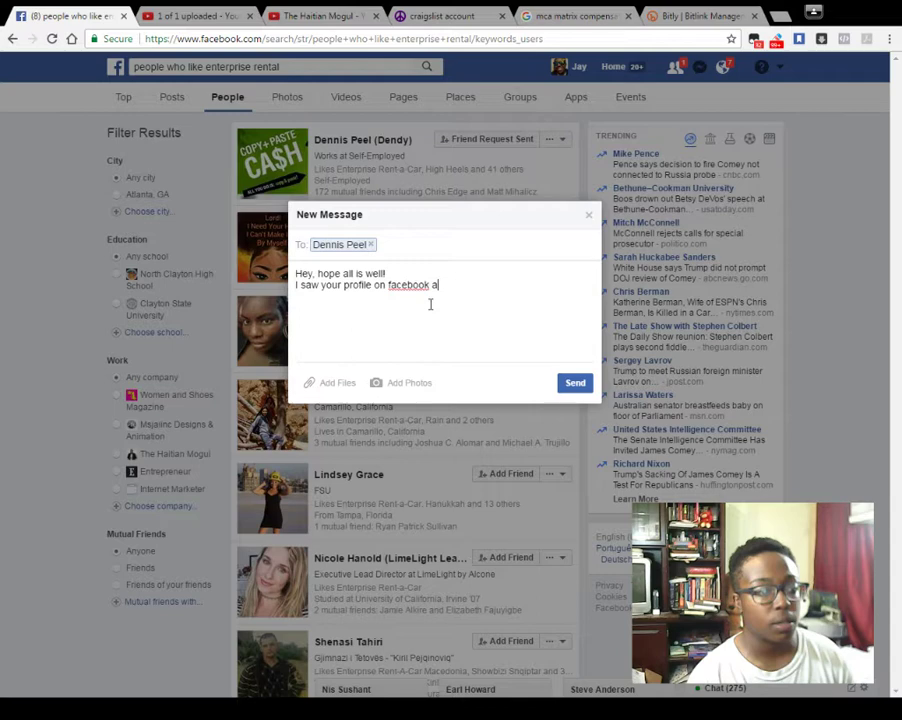
Complete the message's second sentence with "and wanted to reach out." and insert "while searching for rental cars" after "facebook".
{"action": "type", "text": "nd wanted to reach out."}
{"action": "key", "text": "Return"}
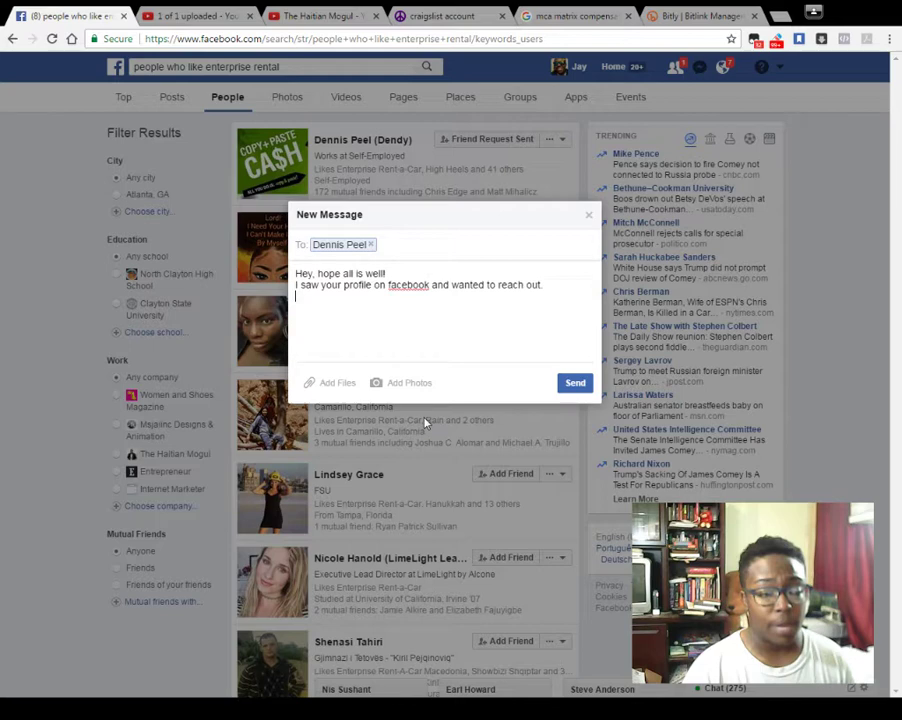
{"action": "left_click", "coordinate": [431, 285]}
{"action": "type", "text": "while searching for rental cars"}
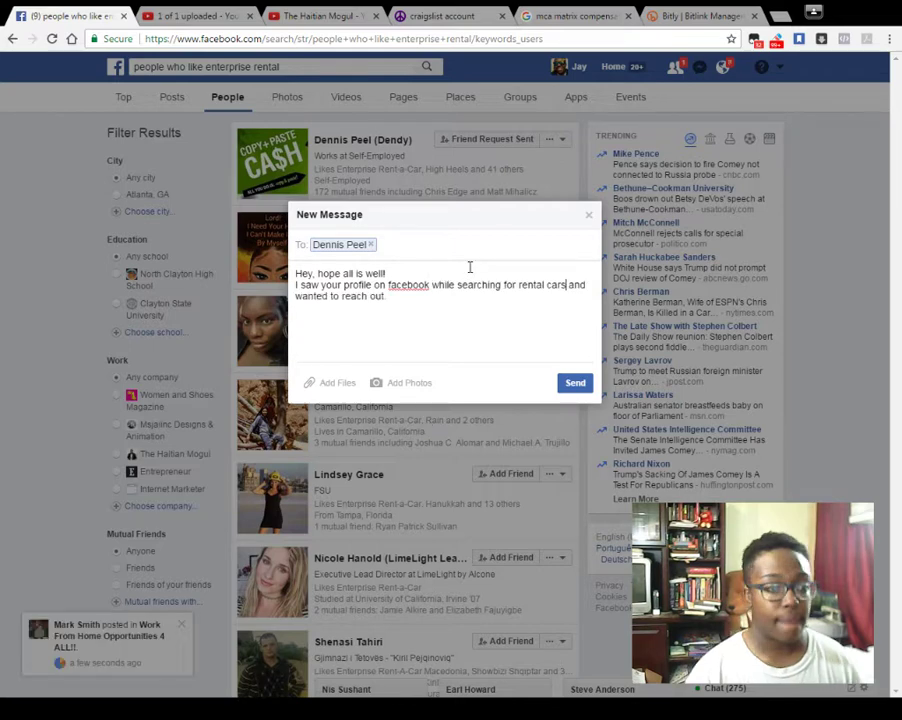
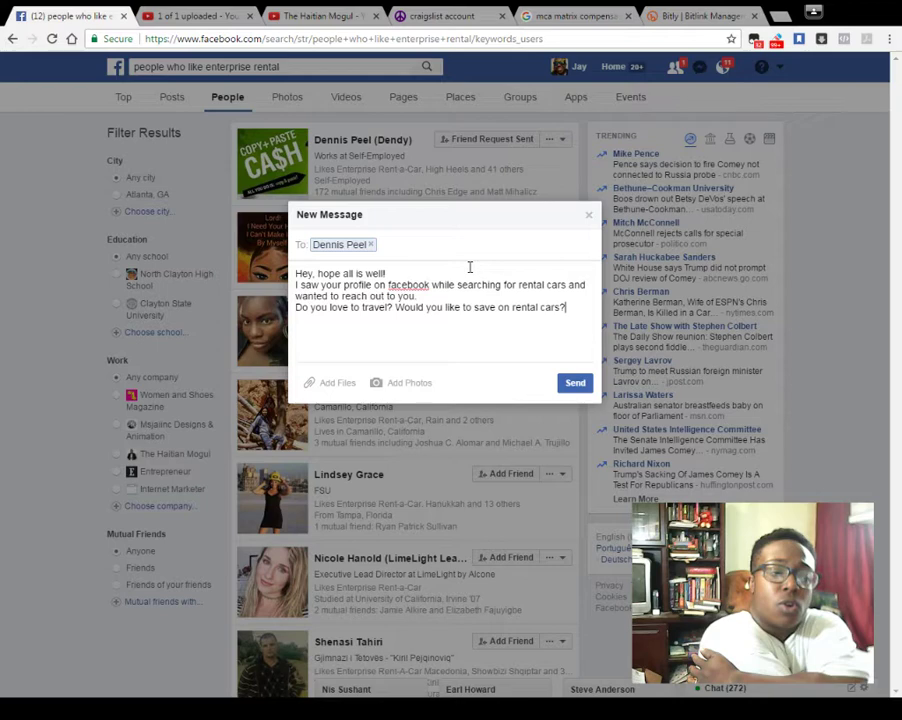
Add the sender's first-name introduction after the greeting and a new line "If so, I can help you save on rental cars with major brands like".
{"action": "left_click", "coordinate": [469, 267]}
{"action": "type", "text": "My name is Jay!"}
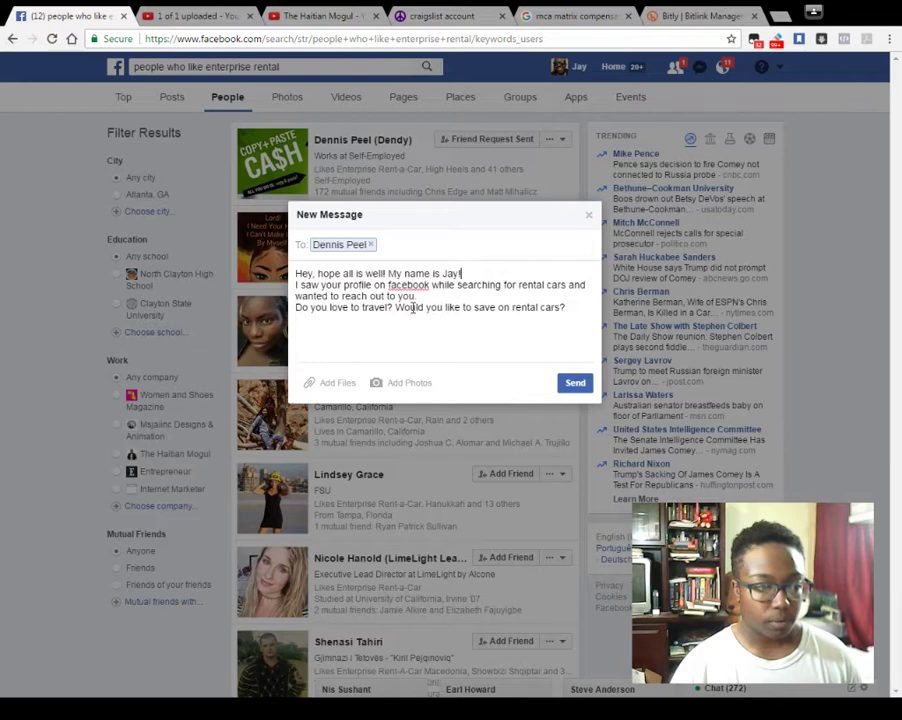
{"action": "left_click", "coordinate": [581, 312]}
{"action": "key", "text": "Return"}
{"action": "type", "text": "If so, I can"}
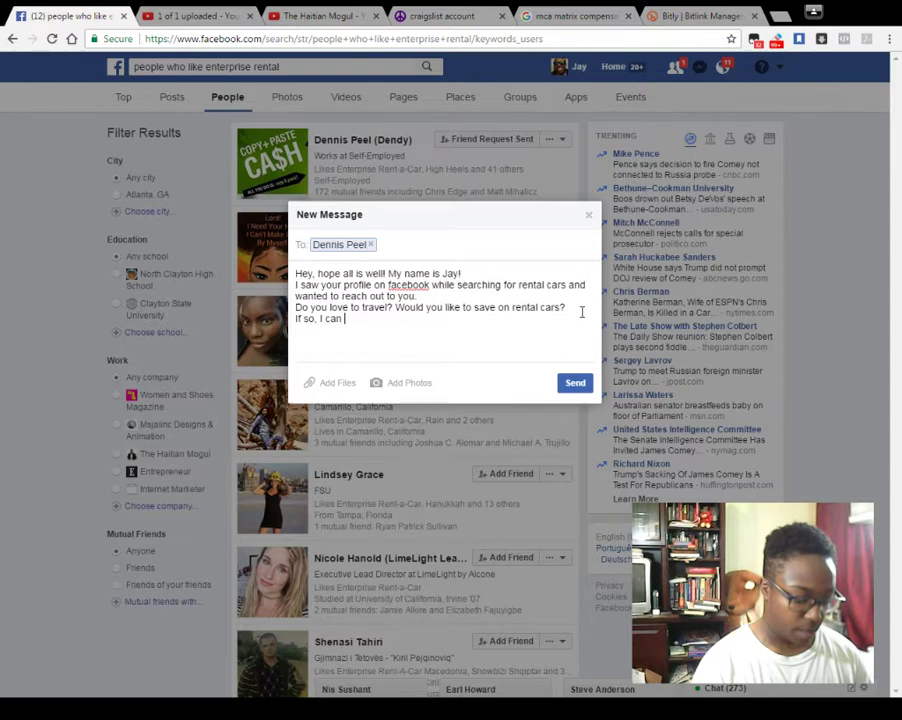
{"action": "type", "text": "help you save on rental cars with"}
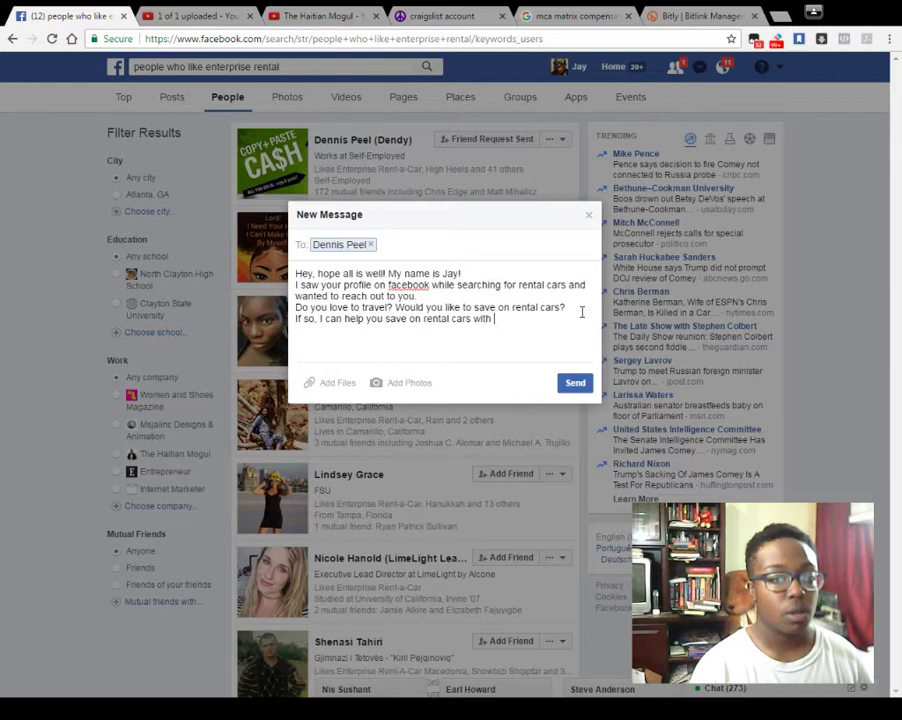
{"action": "type", "text": "major brands like"}
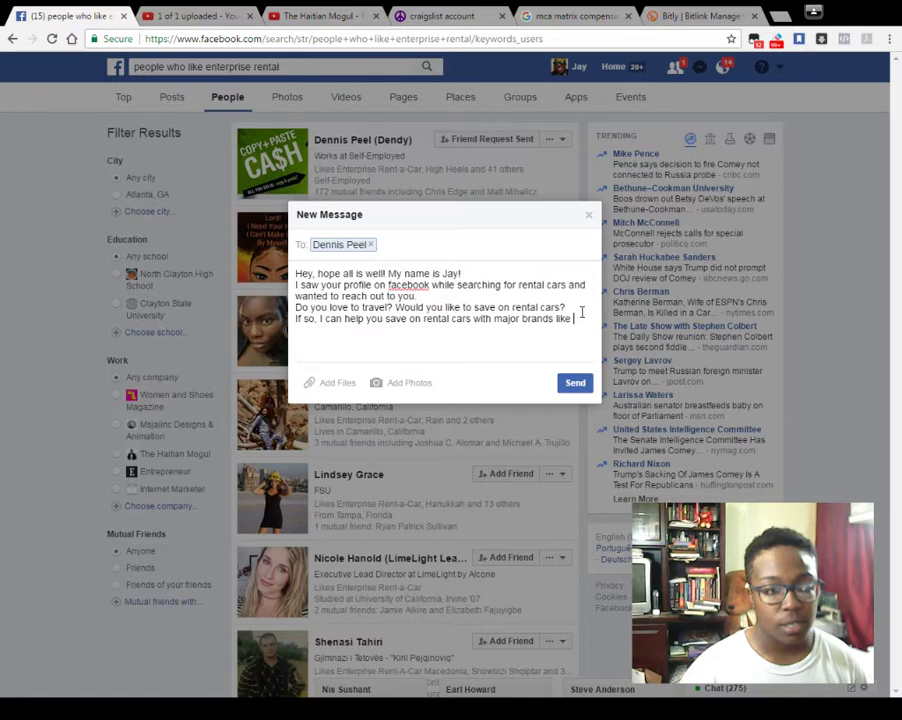
Insert "up to 50%" after "help you save" and finish the offer line with "Enterprise, Hertz and Budget!".
{"action": "key", "text": "ctrl+Left"}
{"action": "key", "text": "ctrl+Left"}
{"action": "key", "text": "ctrl+Left"}
{"action": "key", "text": "ctrl+Left"}
{"action": "key", "text": "ctrl+Left"}
{"action": "key", "text": "ctrl+Left"}
{"action": "key", "text": "ctrl+Left"}
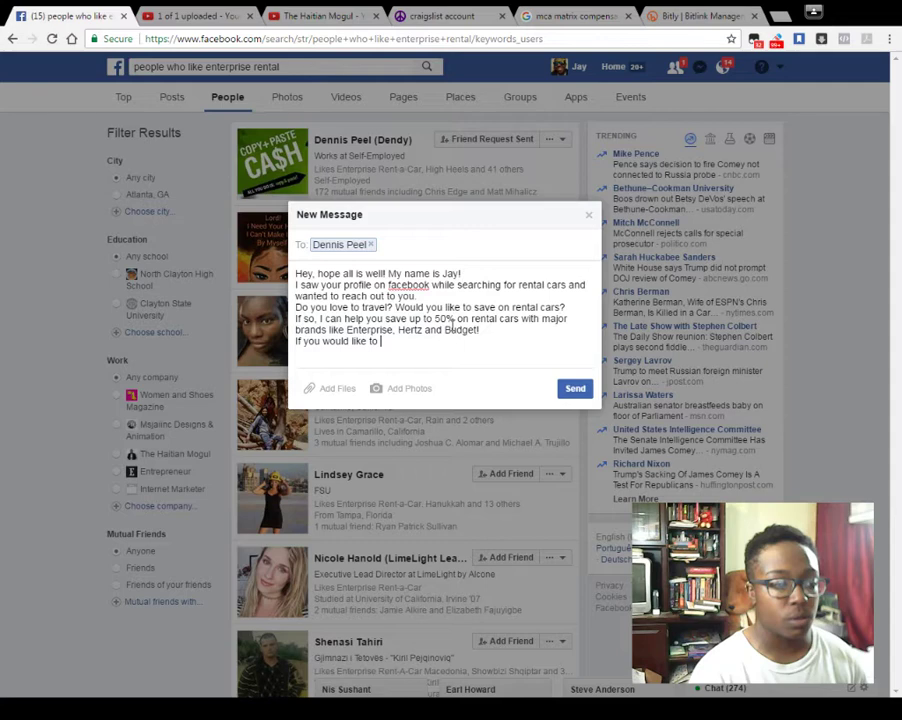
Complete the message's closing line as "If you would like to know more please let me know.".
{"action": "type", "text": "know more please let me know."}
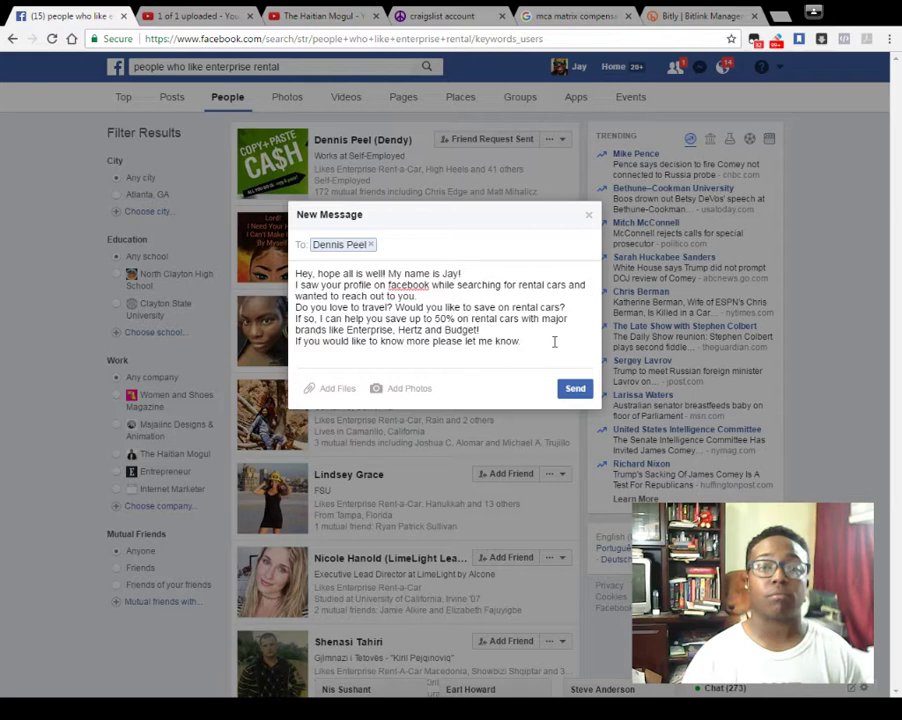
{"action": "key", "text": "ctrl+a"}
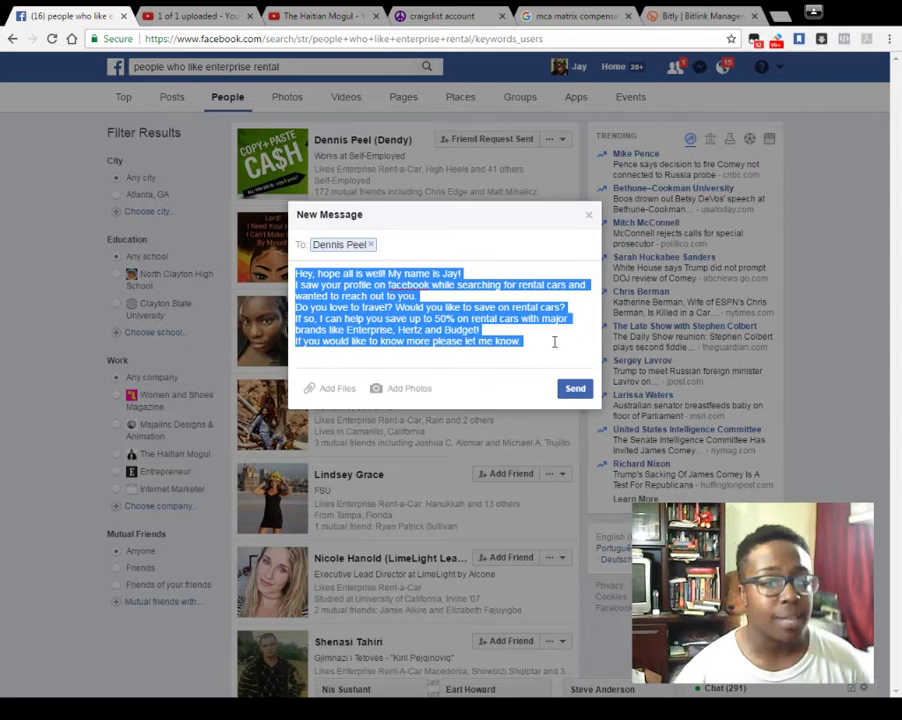
{"action": "left_click", "coordinate": [554, 342]}
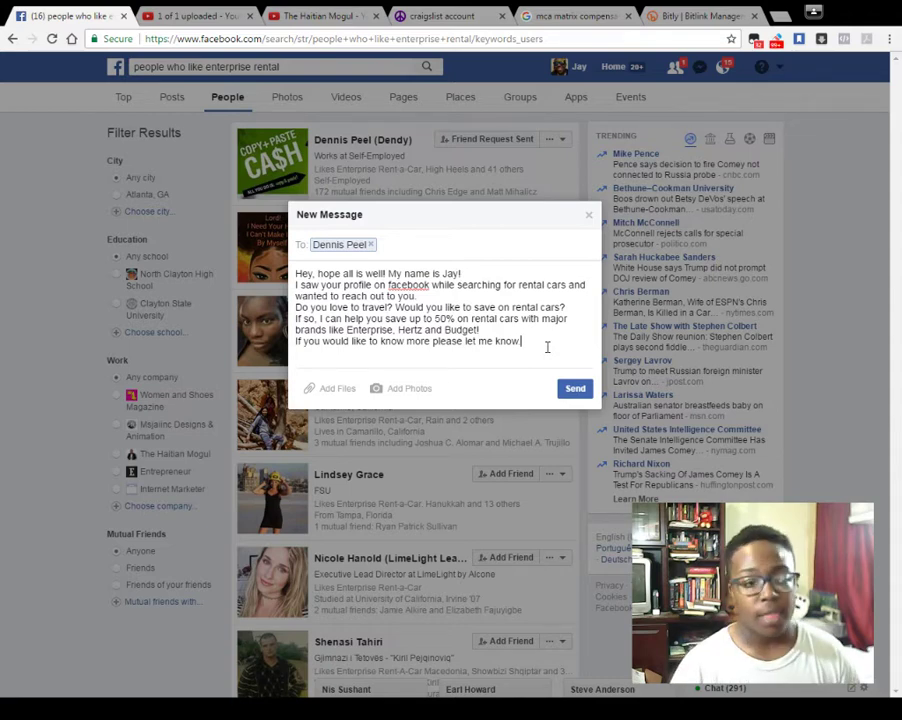
{"action": "type", "text": "."}
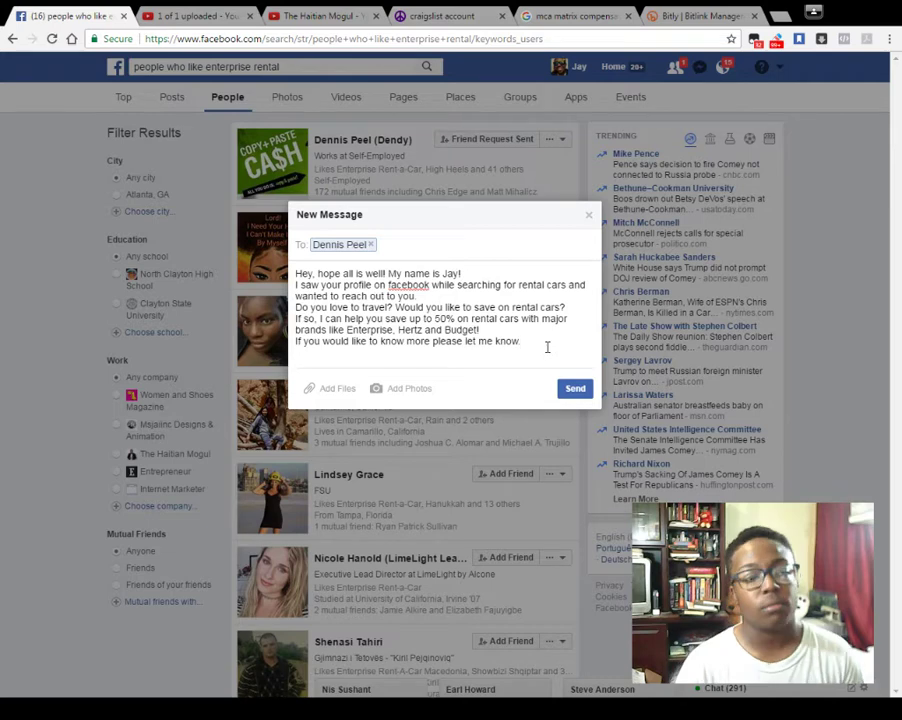